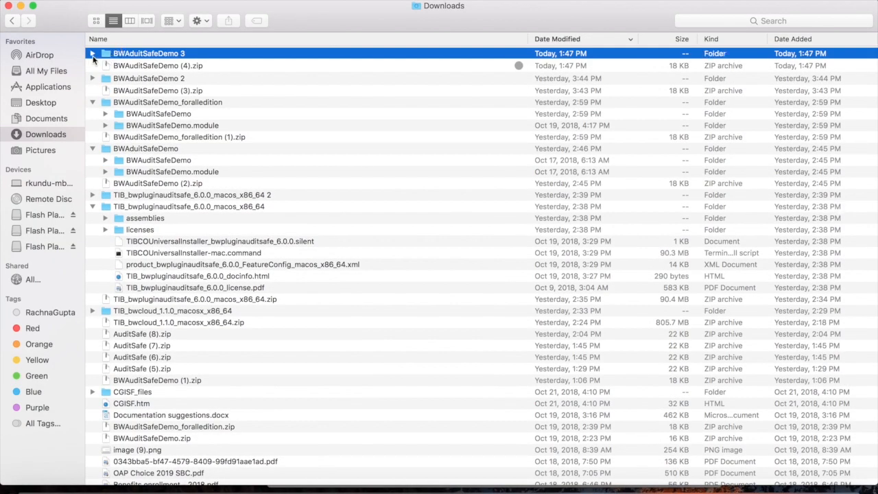
# - Expand BWAuditSafeDemo 3 in Downloads to show BWAuditSafeDemo and BWAuditSafeDemo.module
pyautogui.click(93, 53)
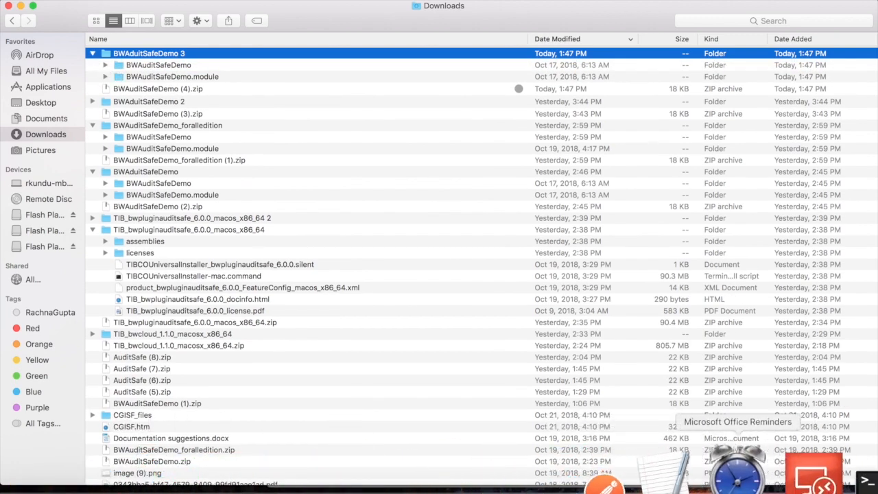
# - Run ./TIBCOBusinessStudio from Terminal and open the studio on the AuditSafeDemo1 workspace
pyautogui.click(801, 466)
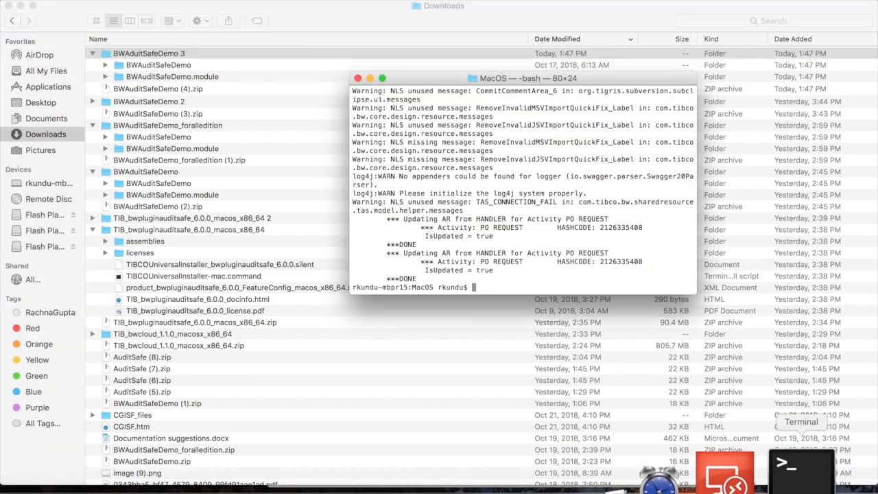
pyautogui.write('./TIBCOBusinessStudio')
pyautogui.press('Return')
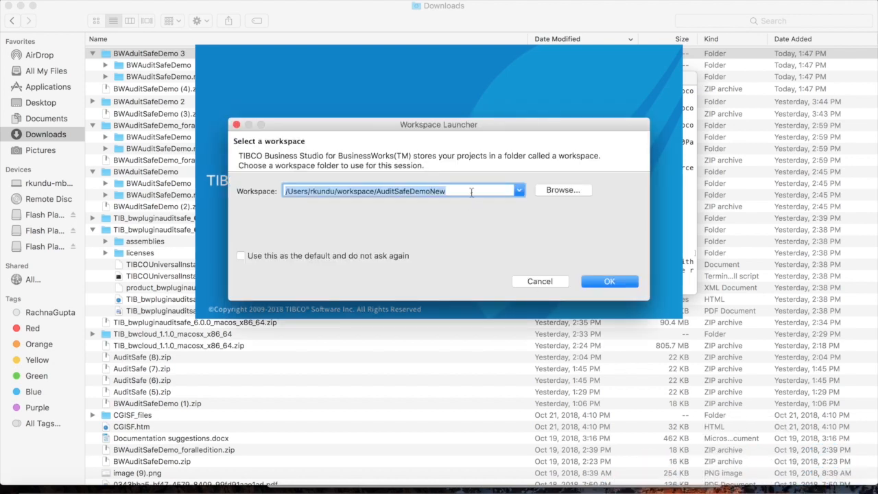
pyautogui.click(471, 192)
pyautogui.press('BackSpace')
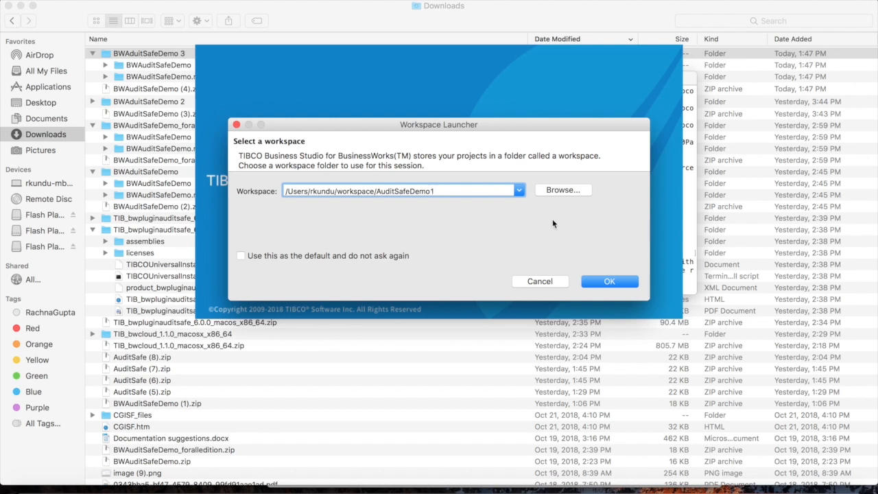
pyautogui.click(609, 282)
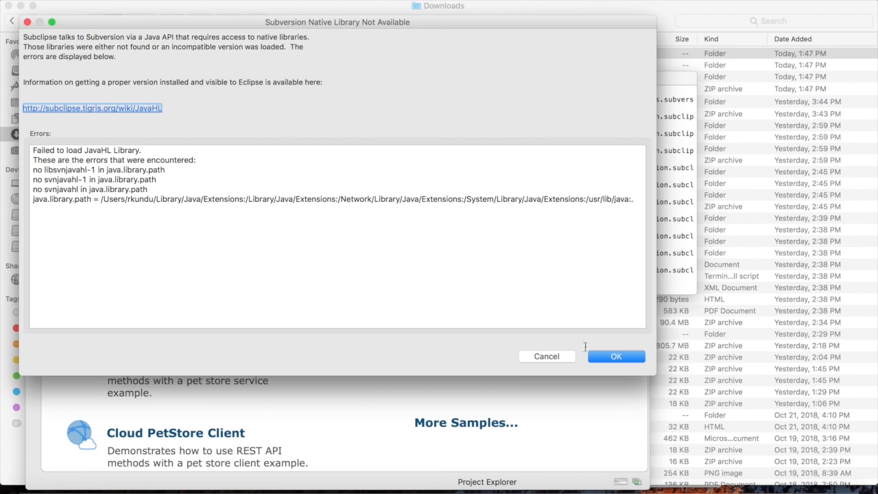
# - Dismiss the Subversion warning, go to the Workbench, and make the Design window full screen
pyautogui.click(619, 359)
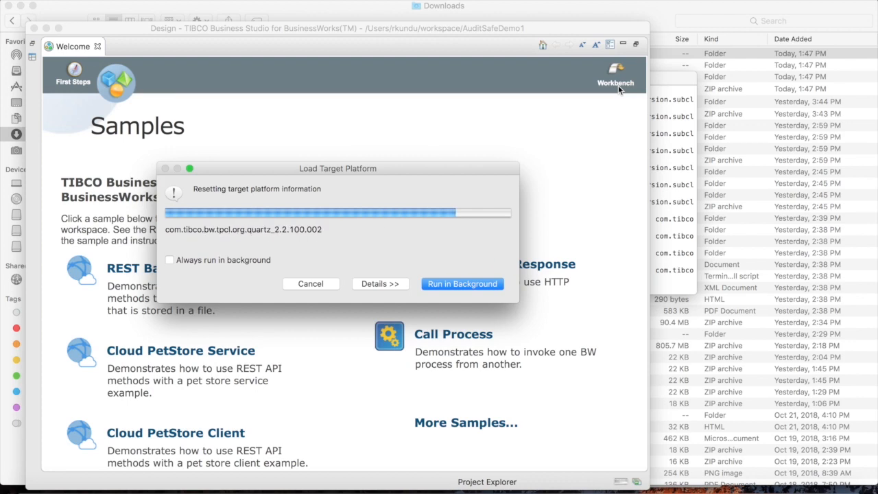
pyautogui.click(617, 85)
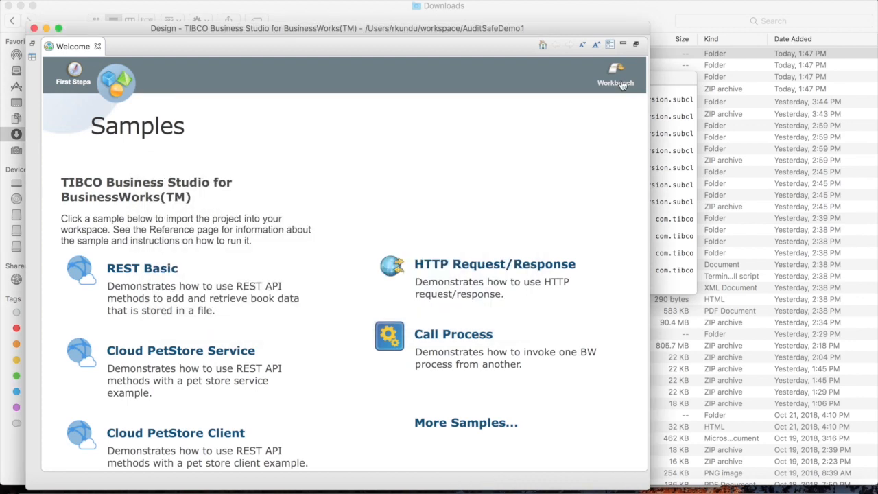
pyautogui.click(58, 29)
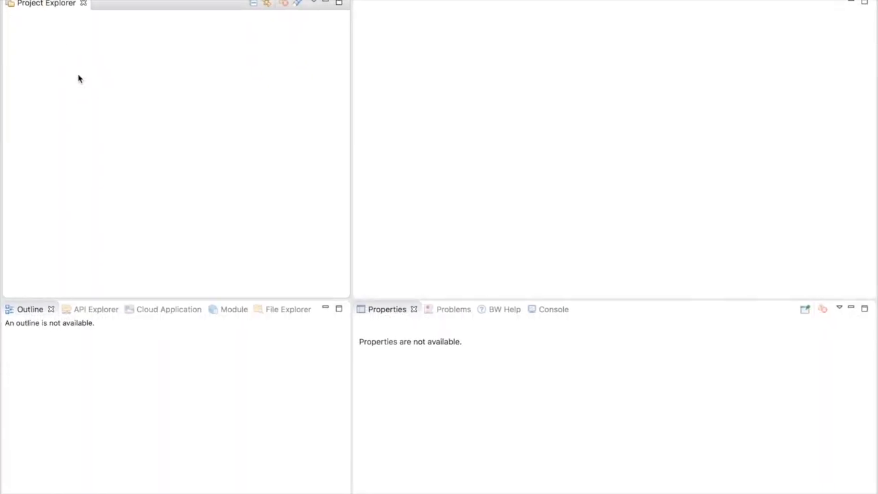
# - Import both projects from Downloads/BWAuditSafeDemo_foralledition as existing studio projects, copied into the workspace
pyautogui.rightClick(77, 74)
pyautogui.moveTo(138, 176)
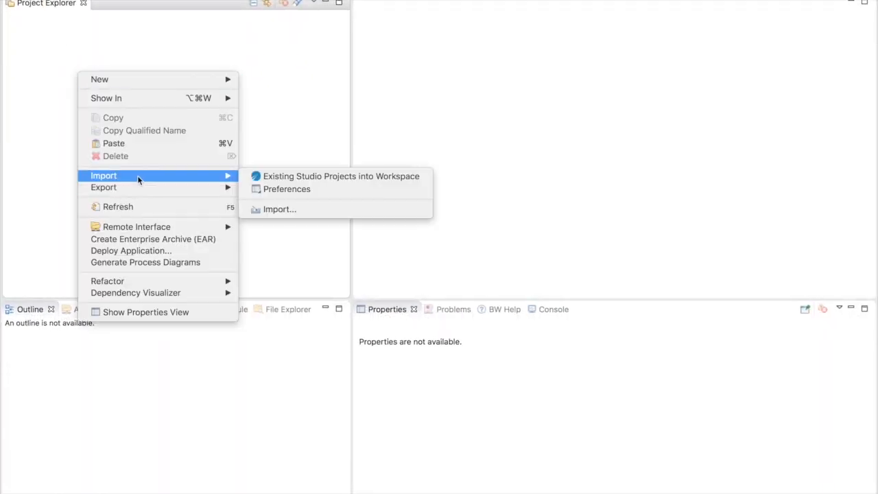
pyautogui.click(267, 176)
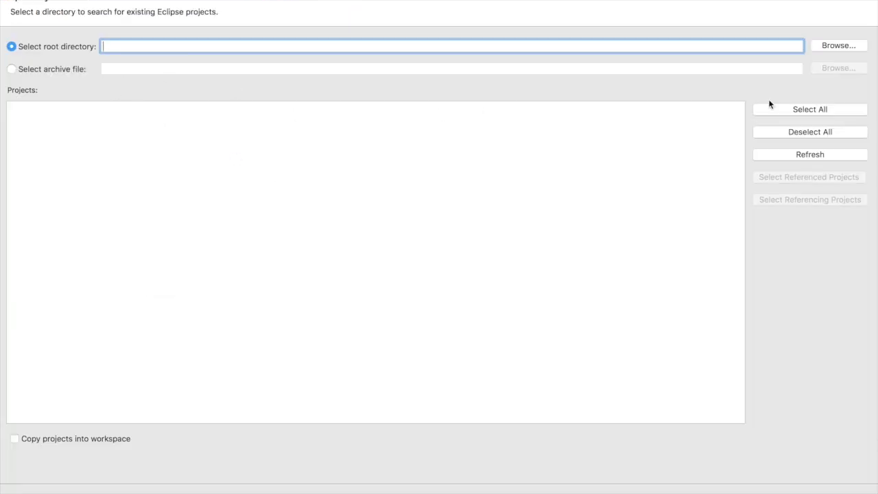
pyautogui.click(838, 45)
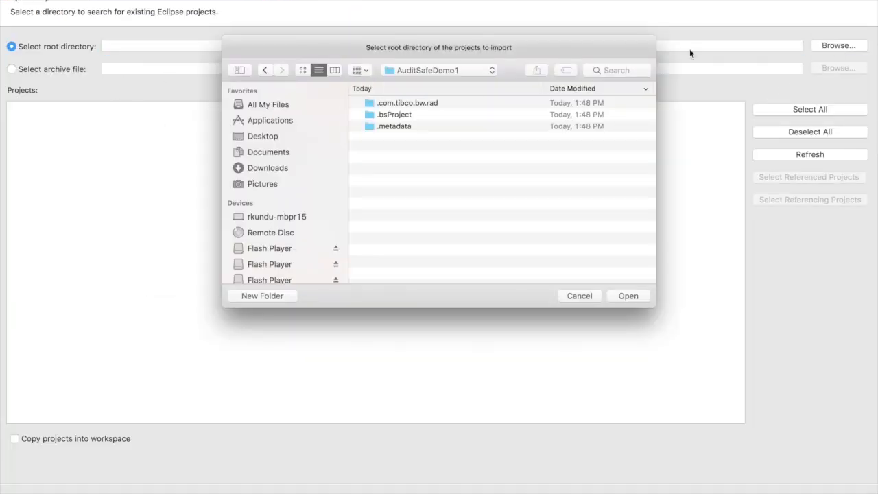
pyautogui.click(281, 170)
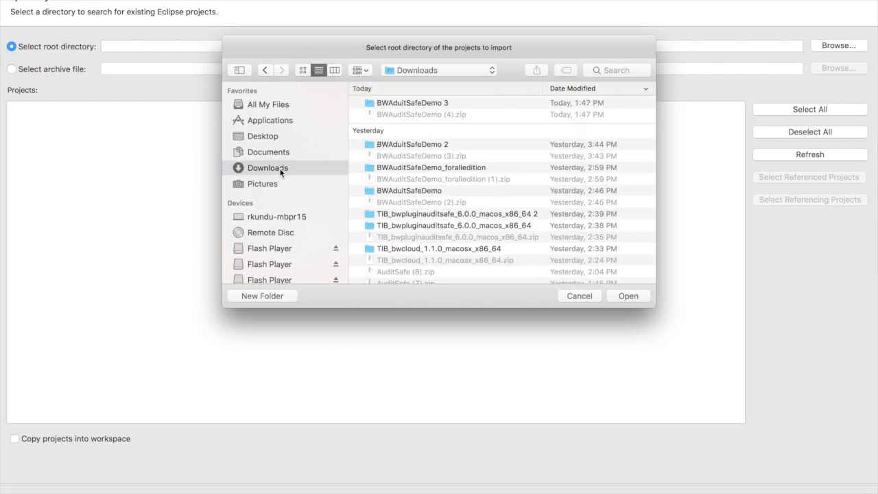
pyautogui.click(398, 170)
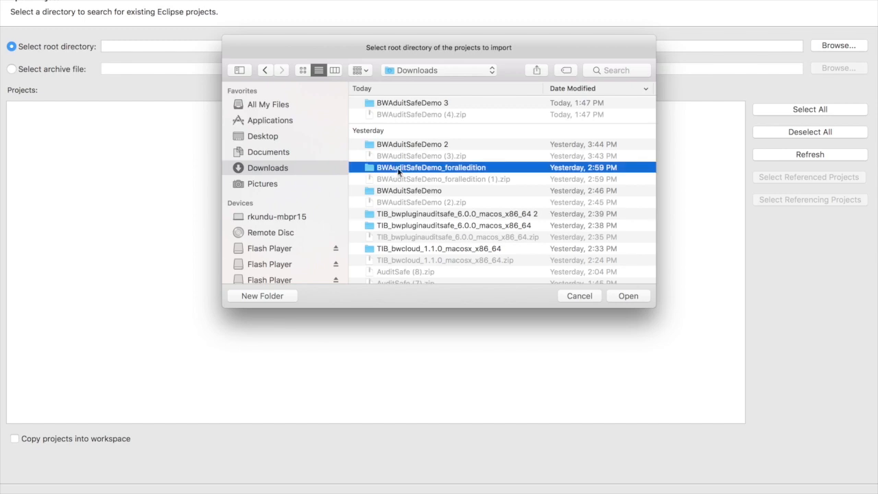
pyautogui.click(627, 295)
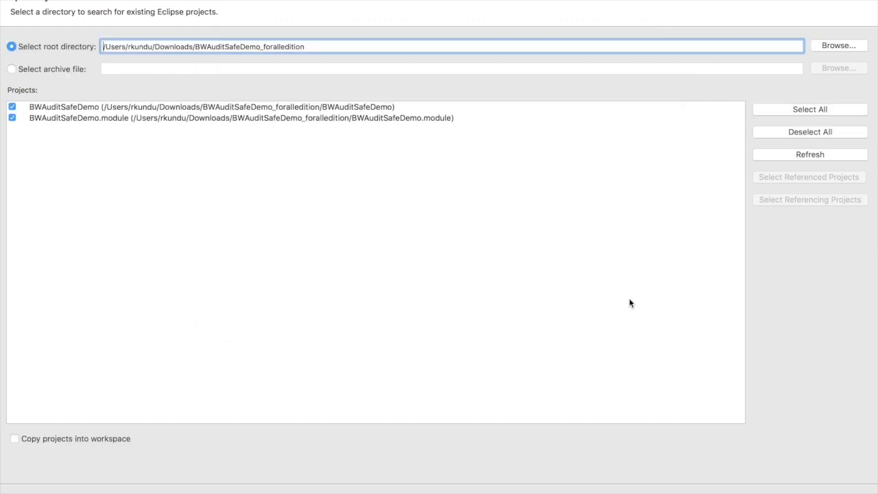
pyautogui.click(14, 439)
pyautogui.click(841, 491)
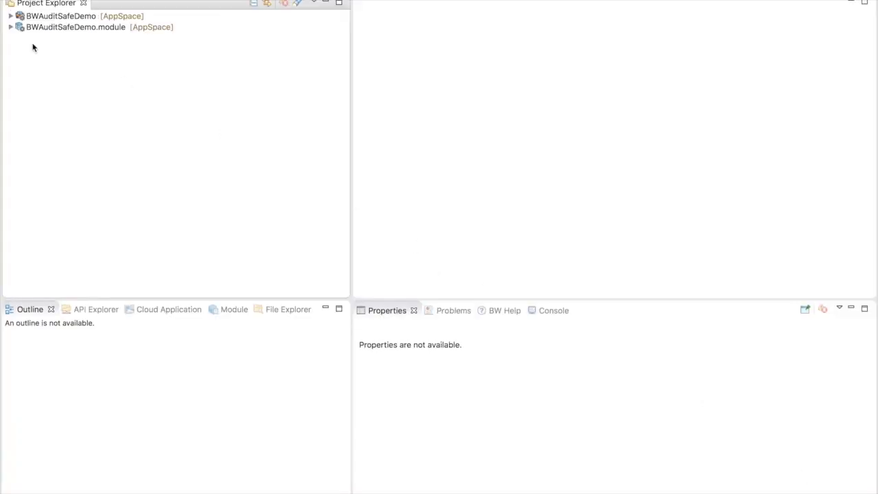
# - Expand the module's Resources and open AuditSafeConnection.tasconnectionResource in the editor
pyautogui.click(10, 15)
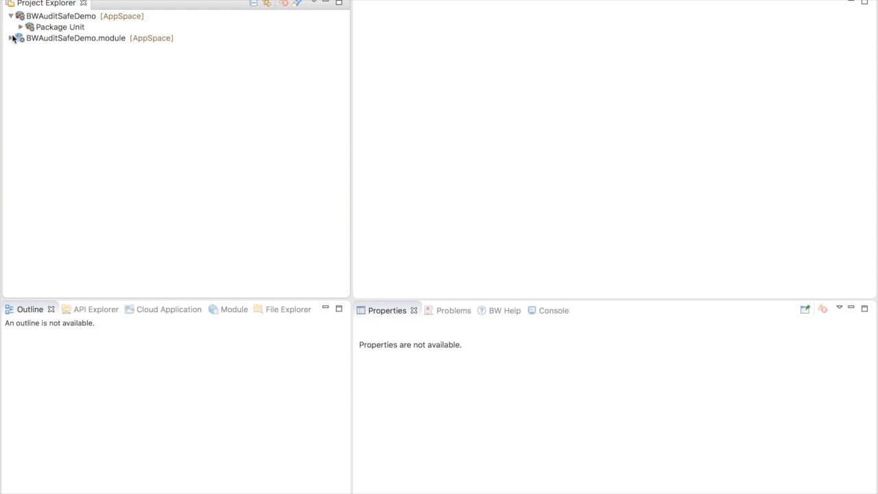
pyautogui.click(11, 38)
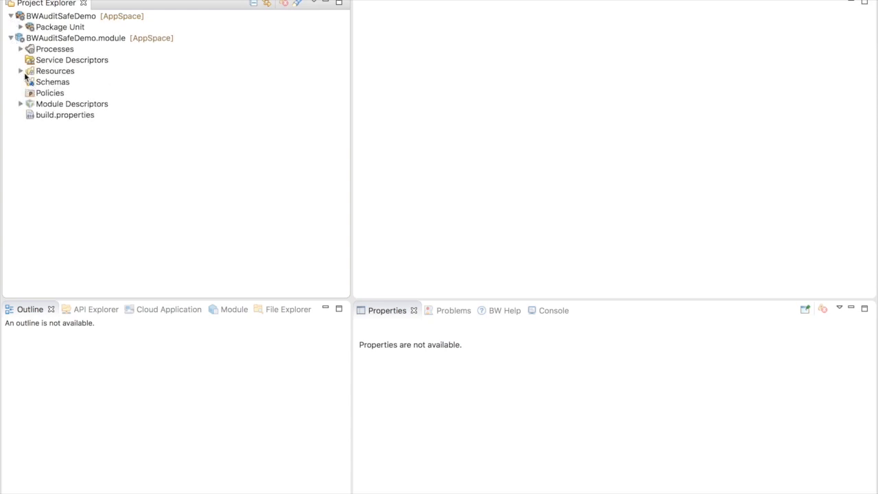
pyautogui.click(21, 71)
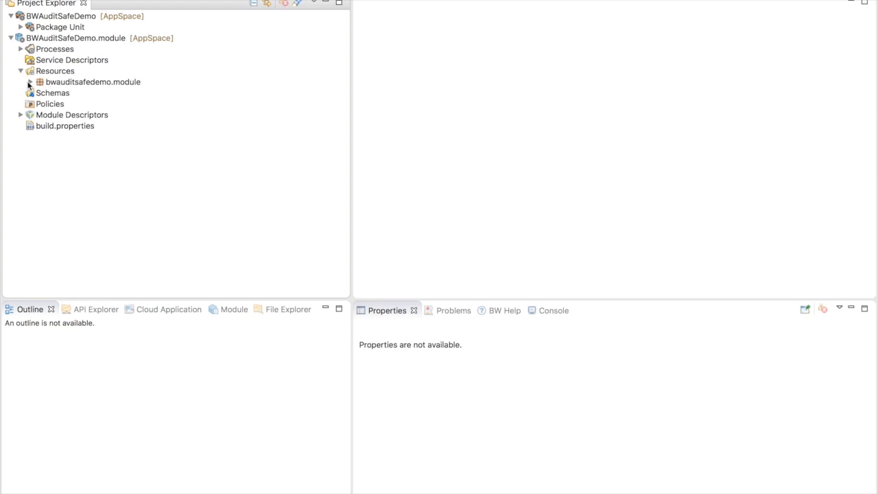
pyautogui.click(30, 81)
pyautogui.click(114, 96)
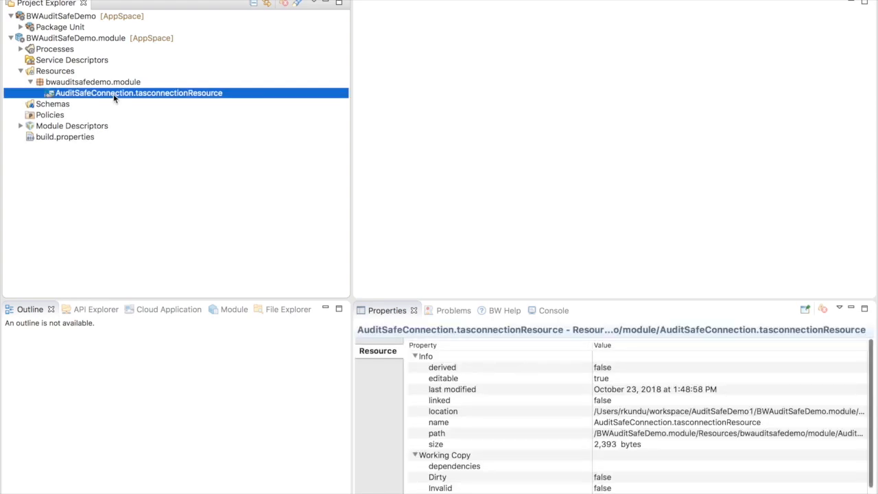
pyautogui.doubleClick(113, 94)
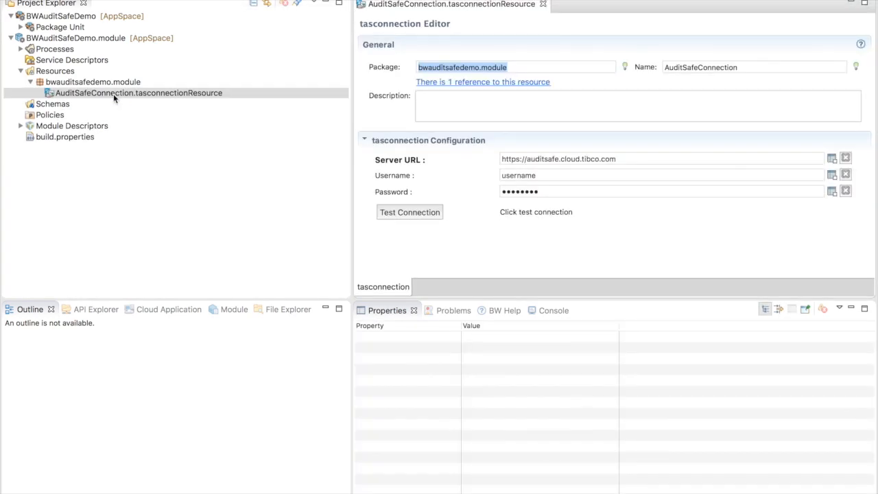
# - Clear the old Server URL and bring up the notes holding the test server address
pyautogui.click(629, 160)
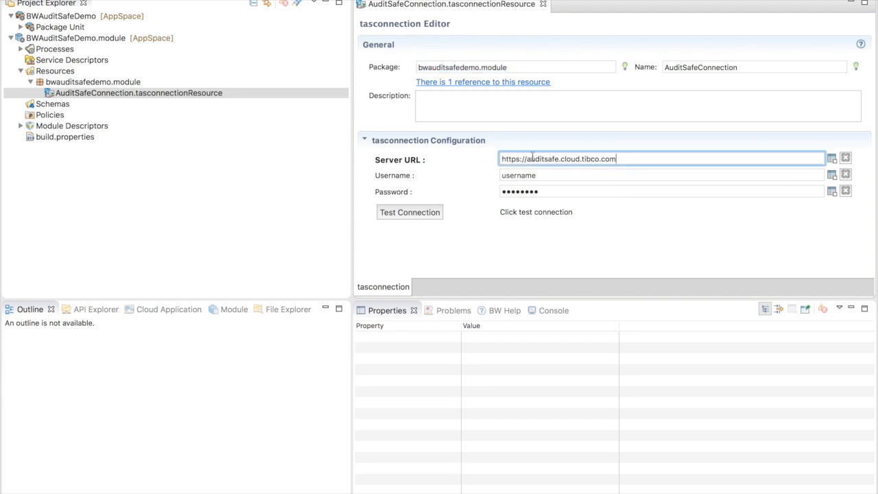
pyautogui.moveTo(629, 159); pyautogui.dragTo(499, 160)
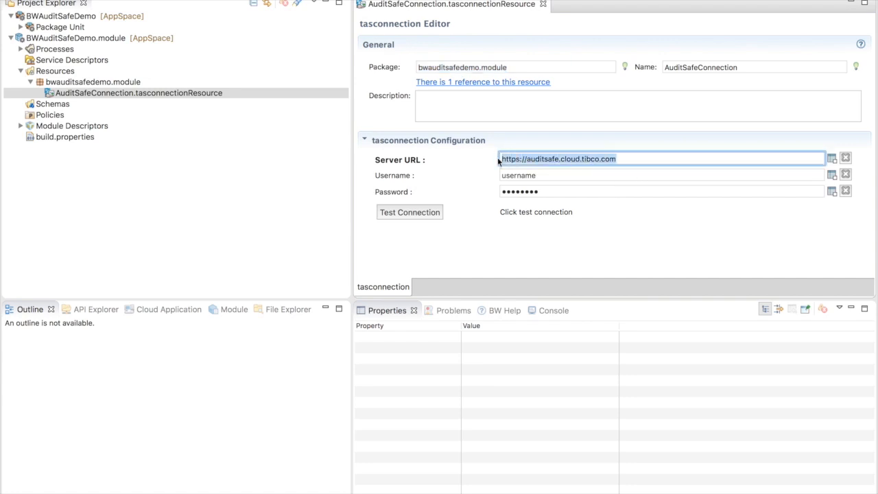
pyautogui.press('BackSpace')
pyautogui.moveTo(246, 473)
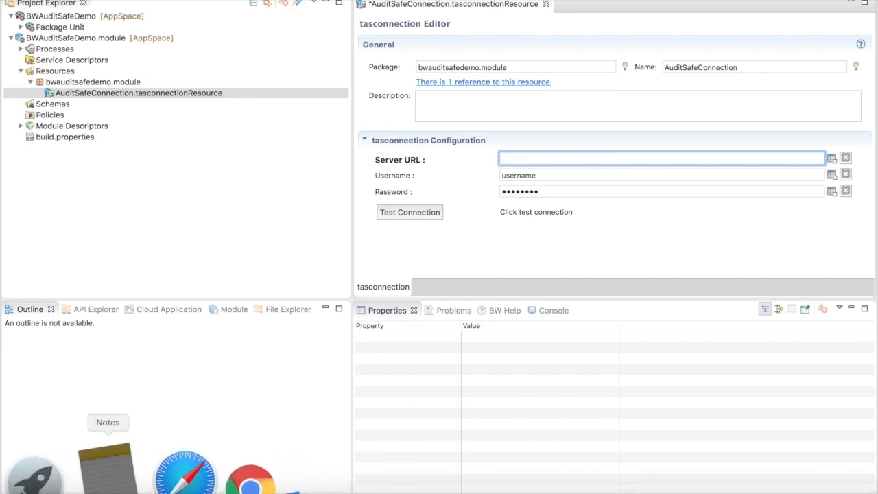
pyautogui.click(107, 473)
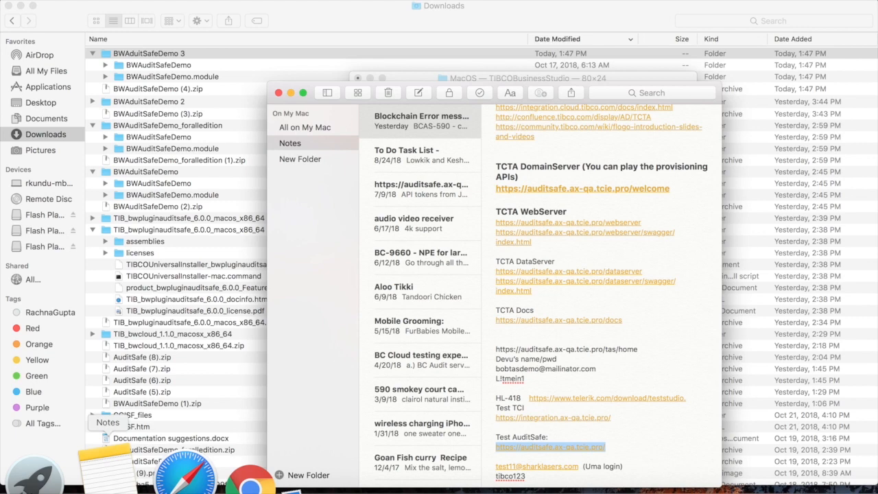
pyautogui.hotkey('ctrl', 'Right')
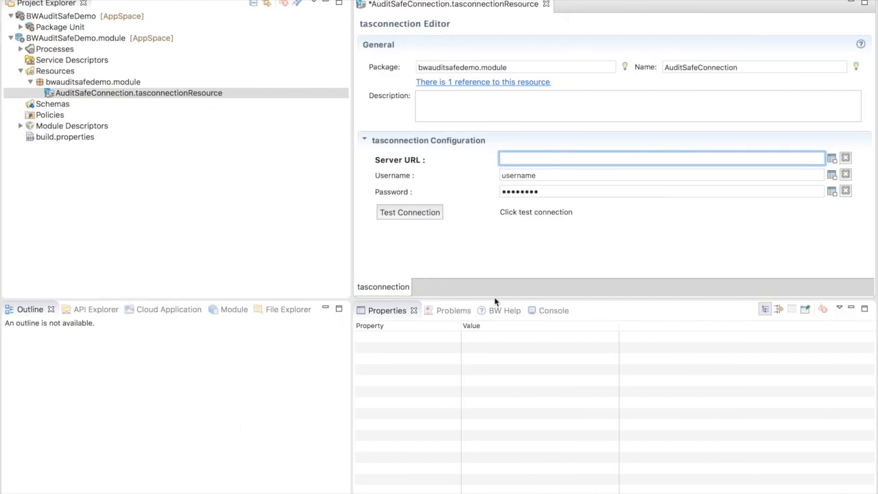
pyautogui.write('https://auditsafe.ax-qa.tcie.pro/')
pyautogui.press('BackSpace')
pyautogui.press('Tab')
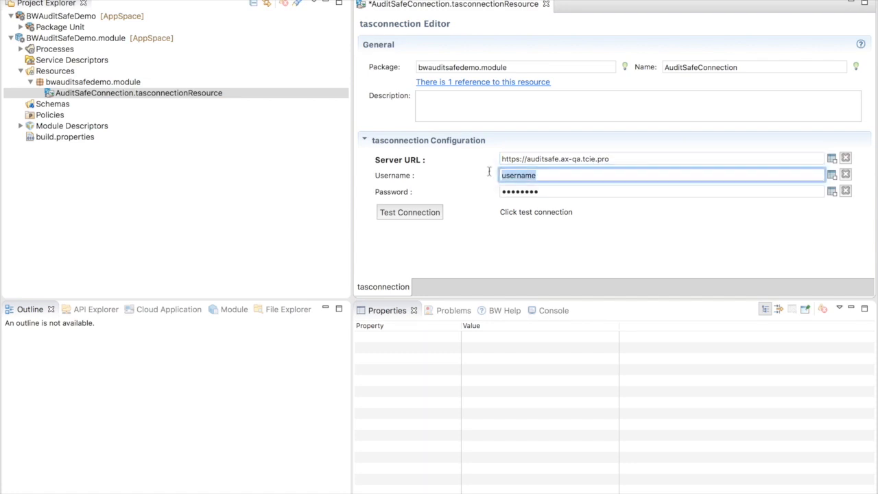
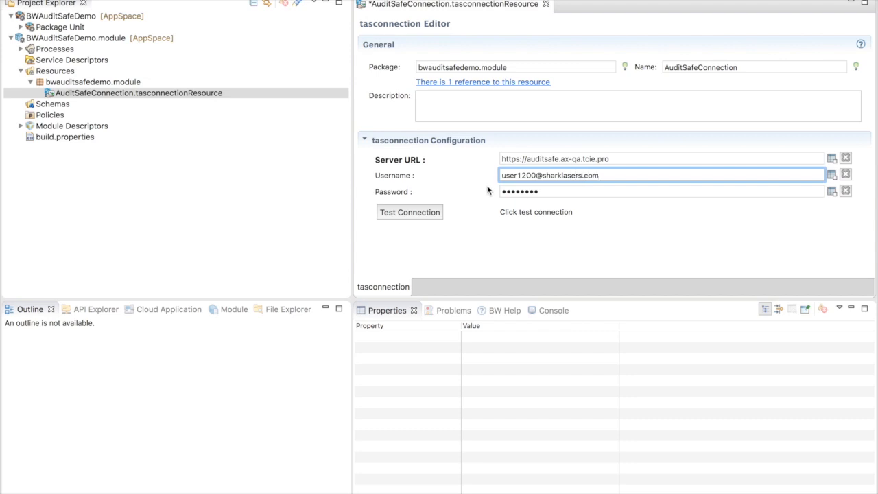
pyautogui.moveTo(550, 190); pyautogui.dragTo(491, 197)
pyautogui.write('•')
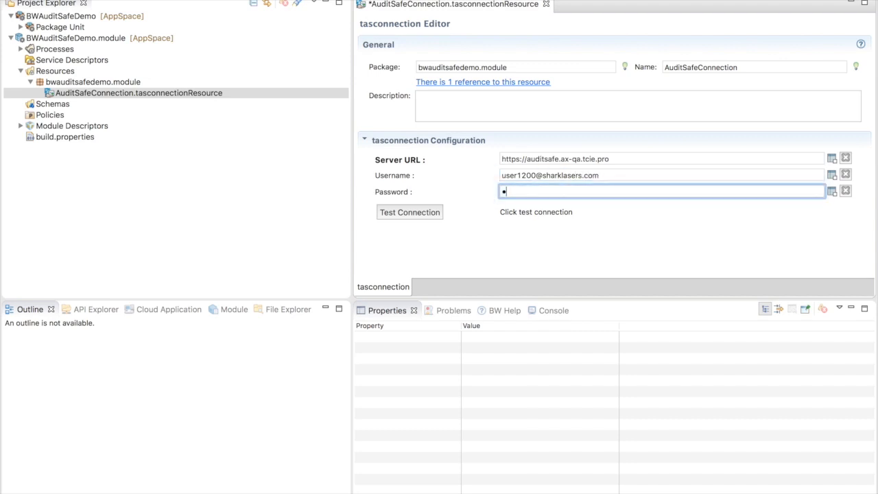
# - Run Test Connection and acknowledge the successful connection message
pyautogui.click(419, 214)
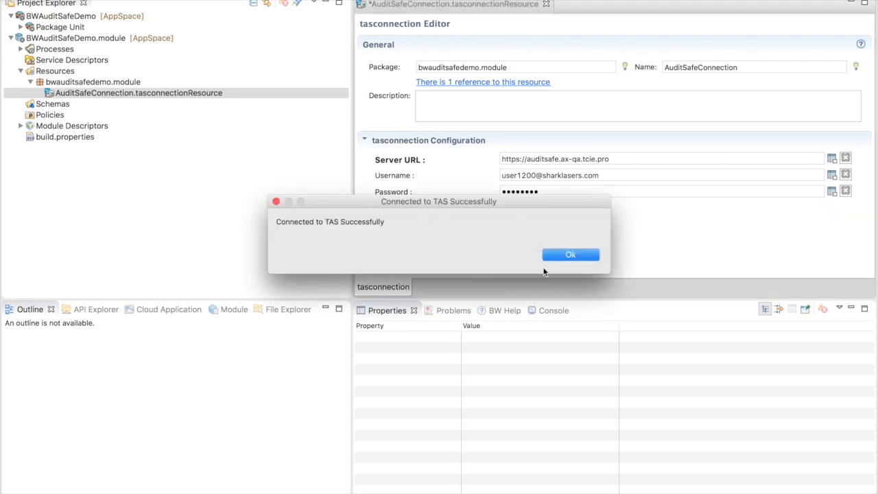
pyautogui.click(583, 255)
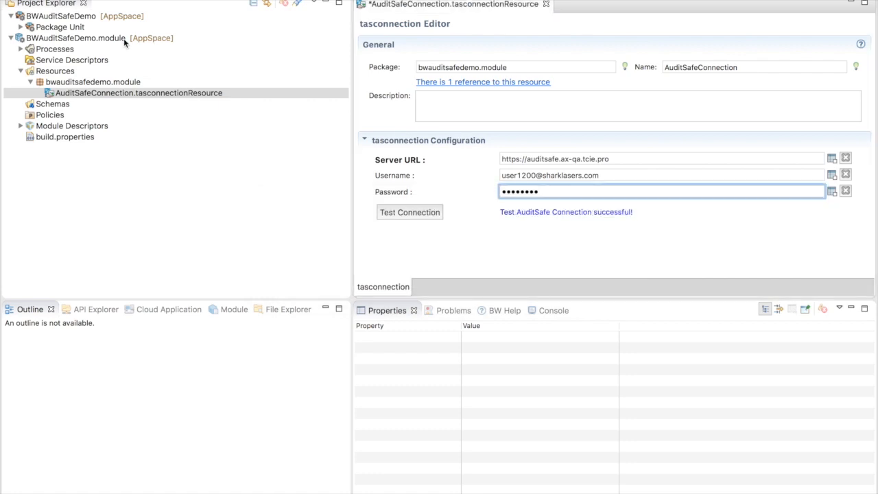
pyautogui.click(20, 49)
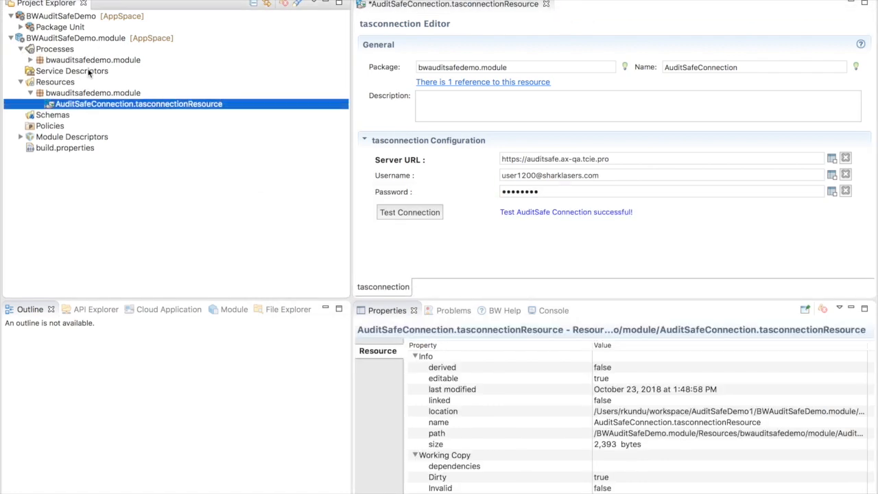
# - Open the BWAuditSafeDemoFlow.bwp diagram, widen the editor, and select the PO REQUEST activity
pyautogui.click(30, 60)
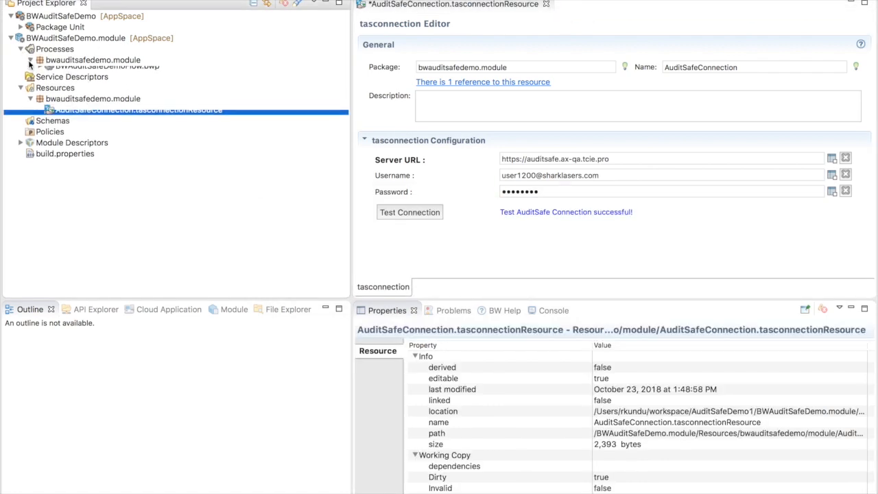
pyautogui.click(96, 71)
pyautogui.doubleClick(97, 72)
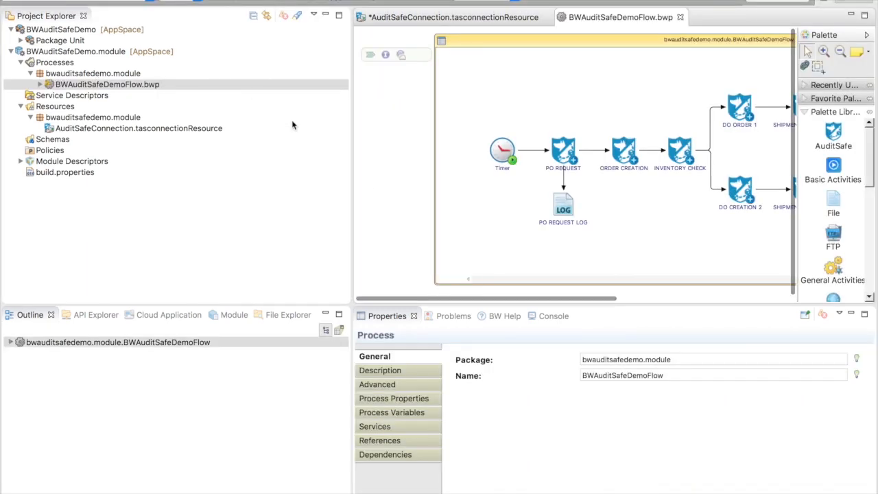
pyautogui.moveTo(351, 156); pyautogui.dragTo(227, 152)
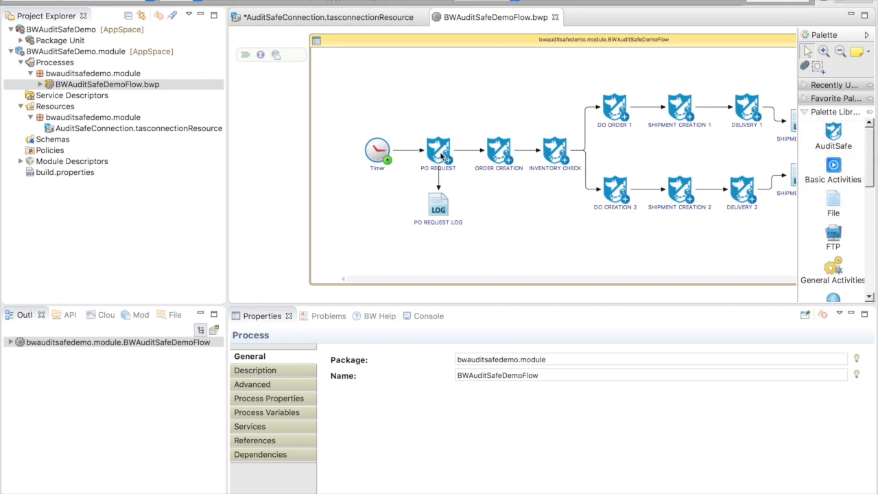
pyautogui.click(443, 157)
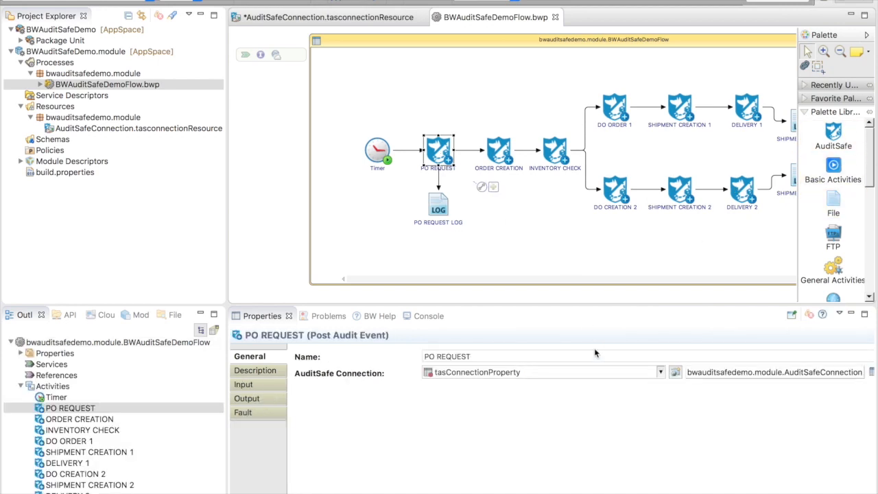
# - Set PO REQUEST's AuditSafe Connection to tasConnectionProperty
pyautogui.moveTo(634, 485)
pyautogui.click(660, 373)
pyautogui.click(662, 375)
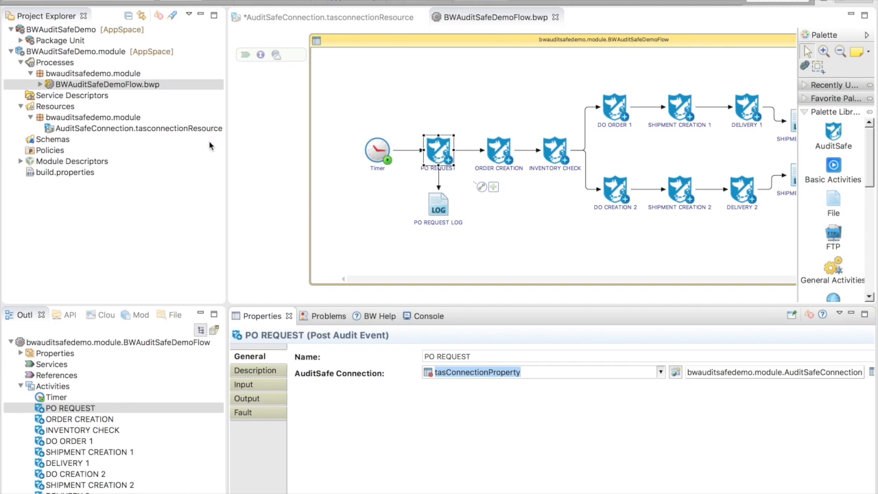
# - Review PO REQUEST's input mappings (transaction_id $Timer/Now, PO RECEIPT, CREATED) and output fields
pyautogui.click(244, 384)
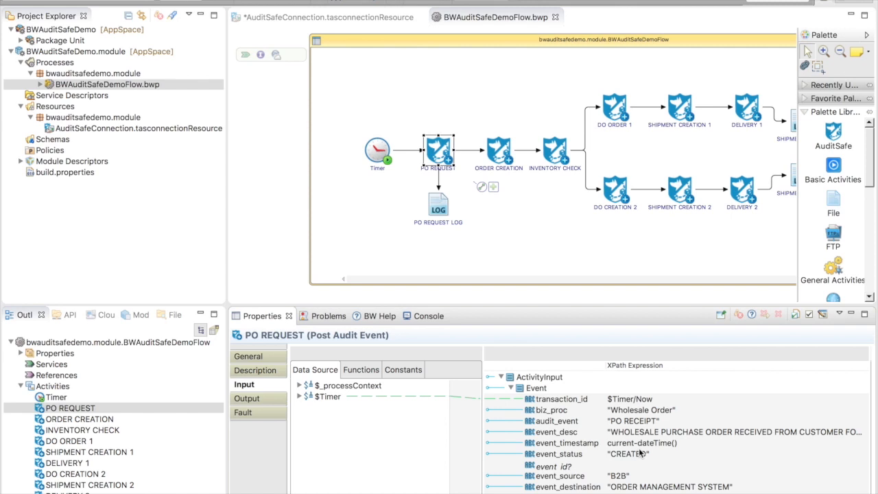
pyautogui.scroll(-2, 648, 477)
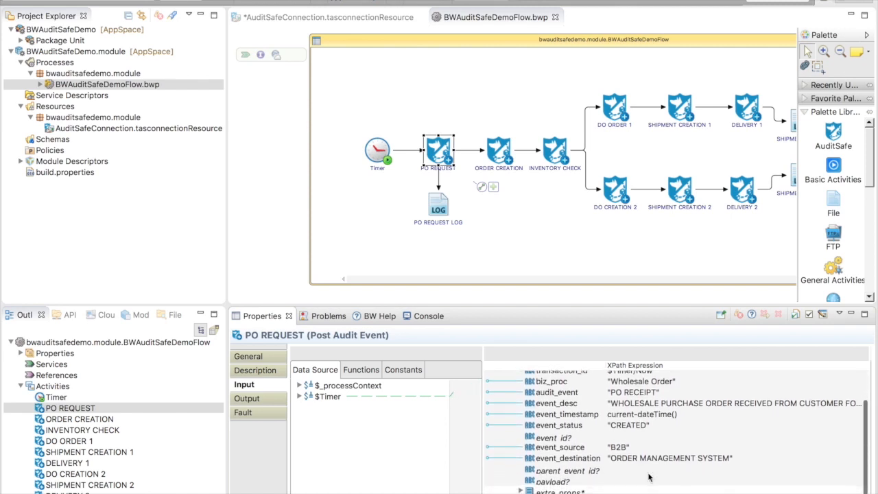
pyautogui.scroll(3, 648, 477)
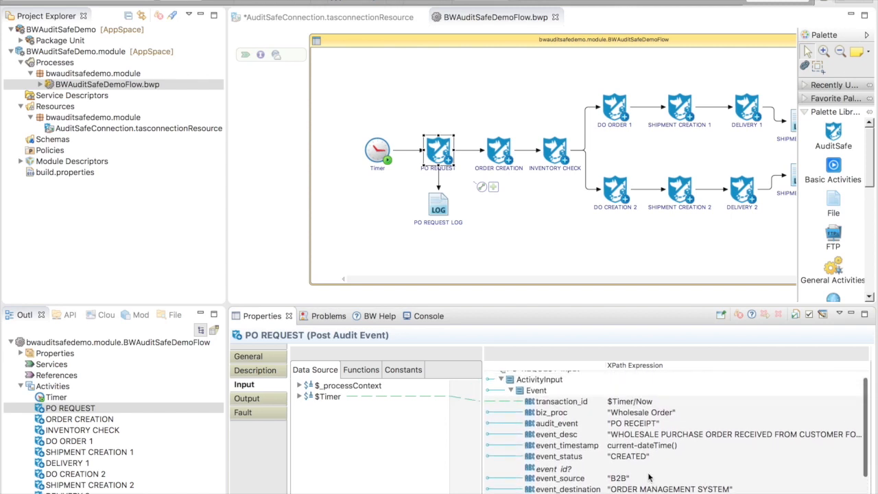
pyautogui.scroll(1, 649, 476)
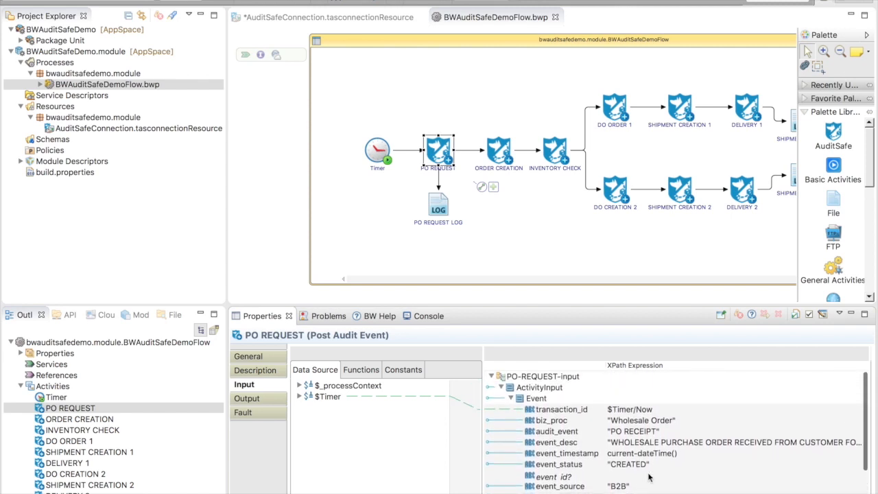
pyautogui.click(257, 404)
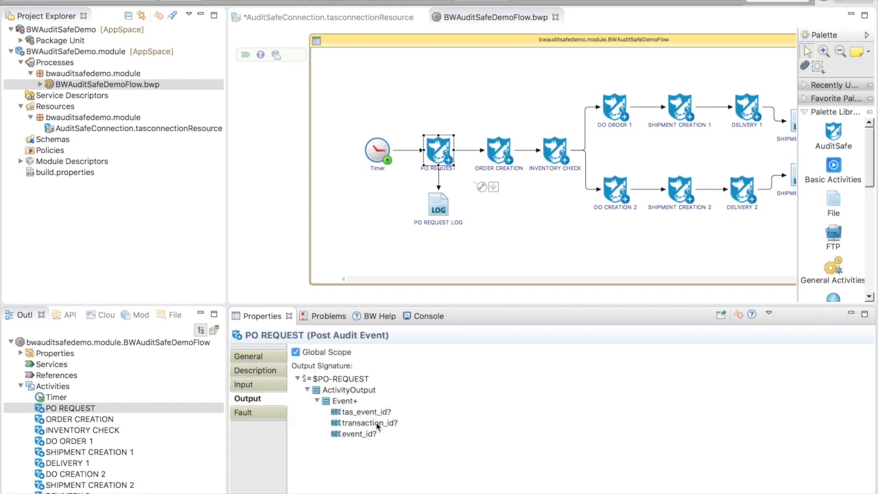
pyautogui.click(257, 388)
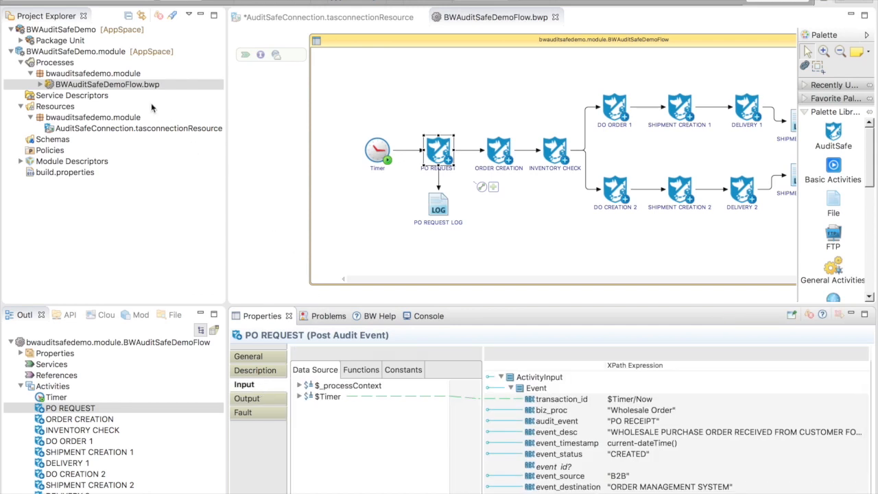
pyautogui.click(151, 85)
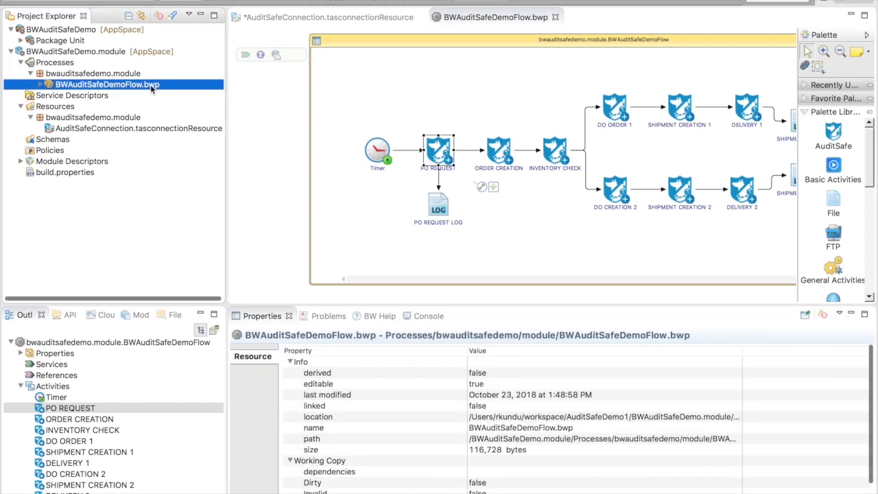
# - Save and run BWAuditSafeDemoFlow.bwp via Launch BusinessWorks, then view its Console log
pyautogui.rightClick(150, 84)
pyautogui.moveTo(266, 282)
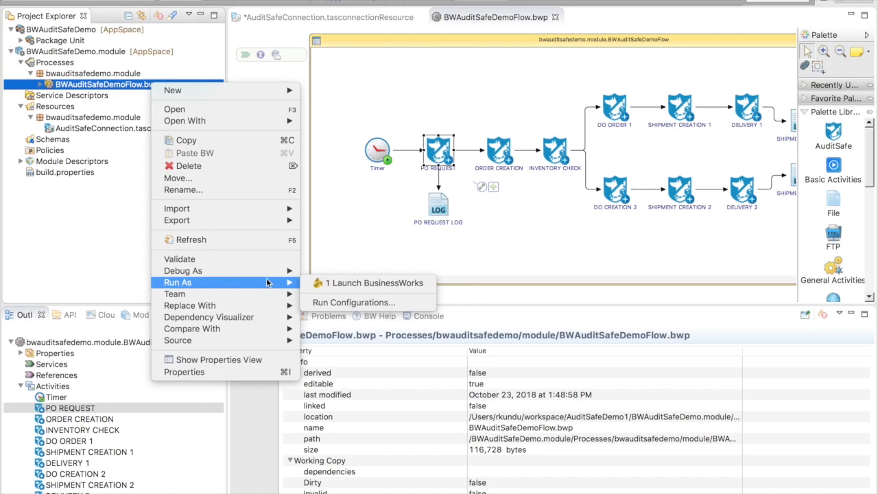
pyautogui.click(357, 282)
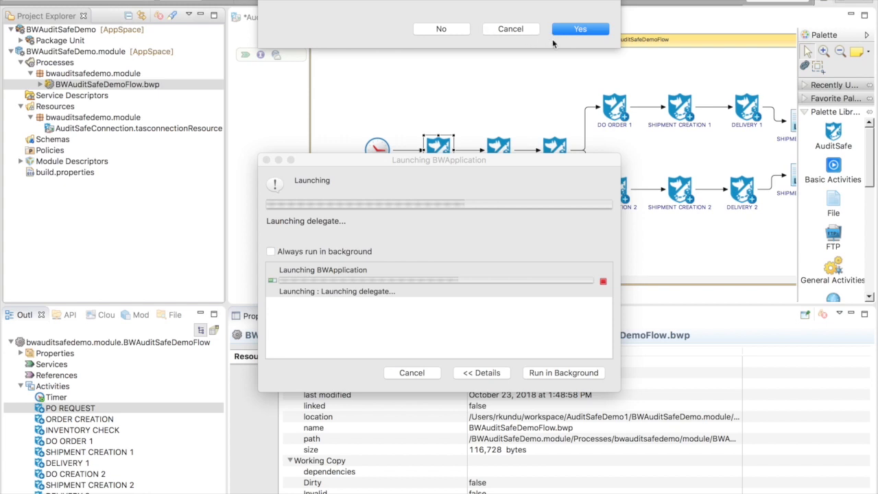
pyautogui.click(580, 28)
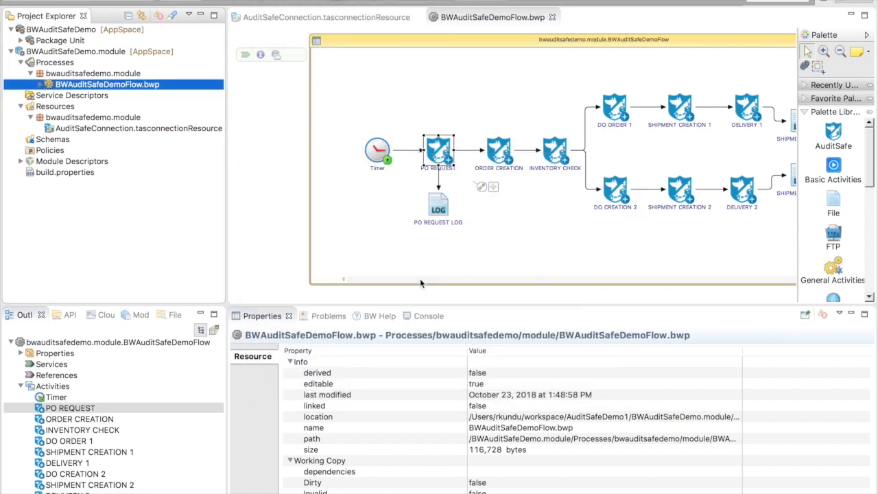
pyautogui.click(409, 316)
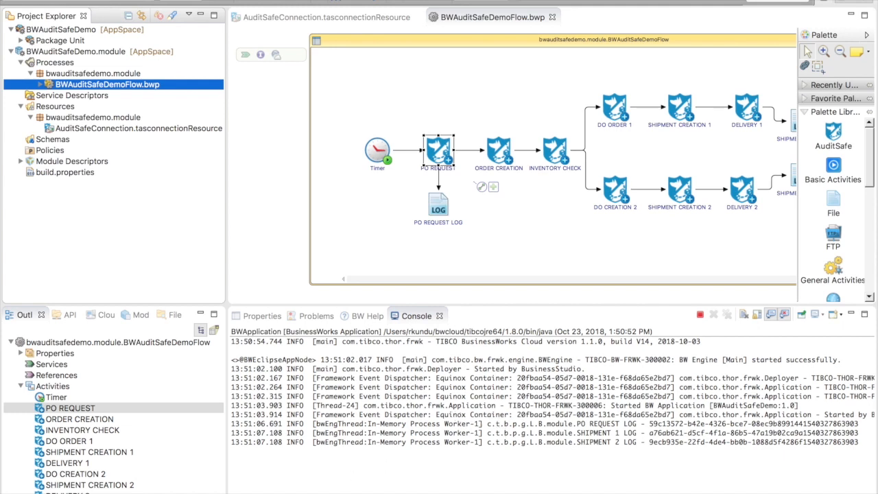
pyautogui.rightClick(164, 473)
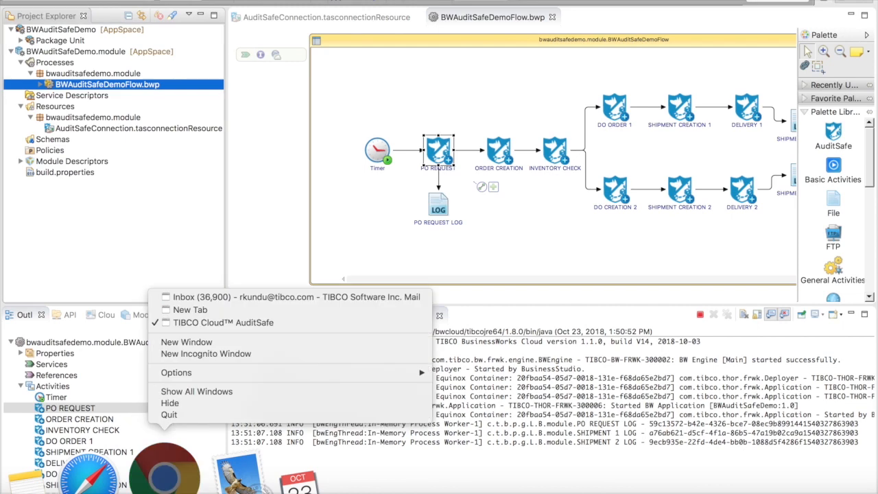
# - In the AuditSafe Chrome window, expand the newest Wholesale Order transaction in Transactions
pyautogui.click(268, 322)
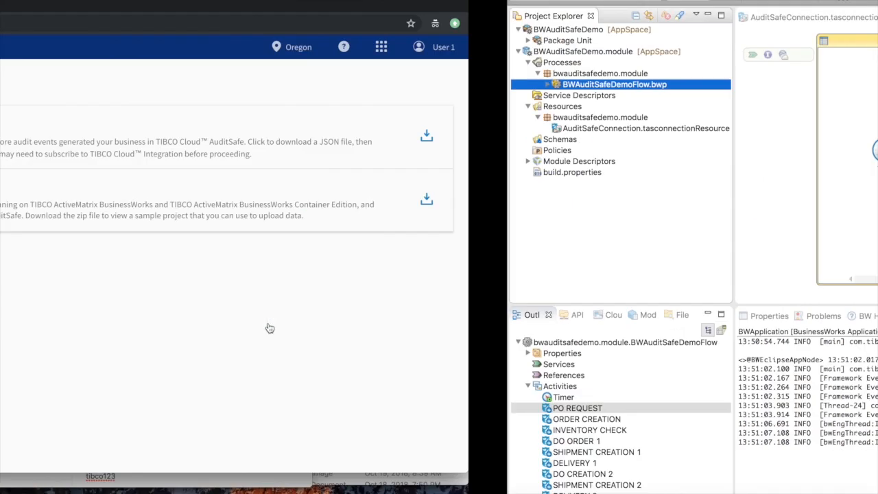
pyautogui.click(43, 125)
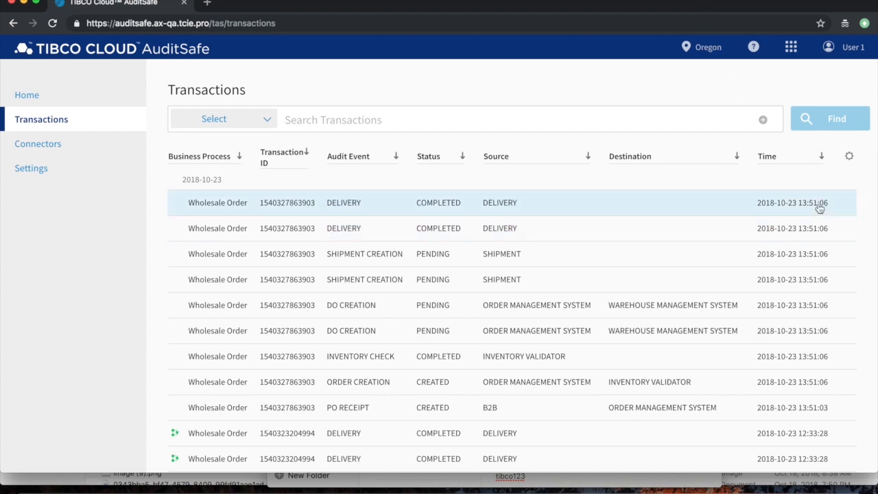
pyautogui.click(232, 212)
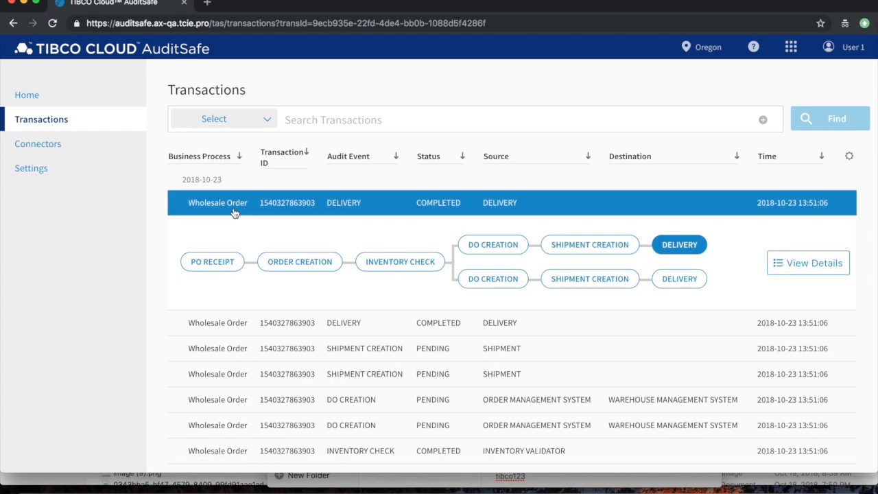
pyautogui.rightClick(50, 473)
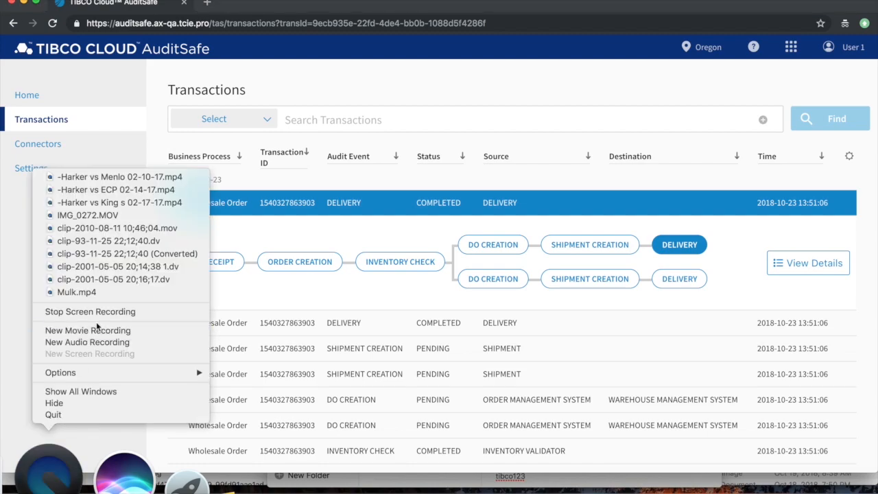
pyautogui.click(111, 312)
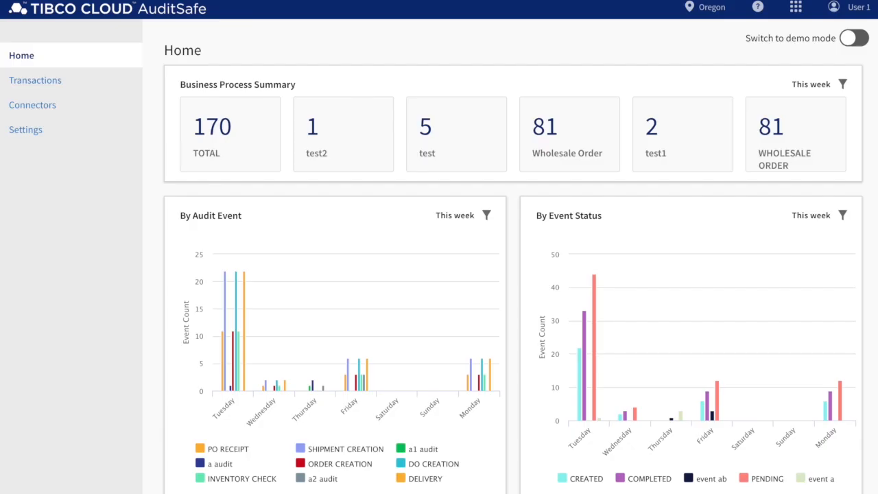